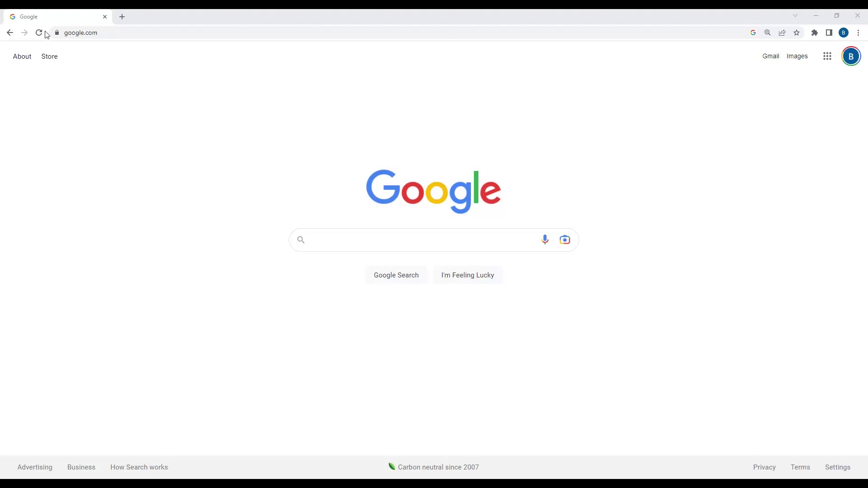
- Search Google for 'fema flood map changes viewer' using the autocomplete suggestion
click(126, 35)
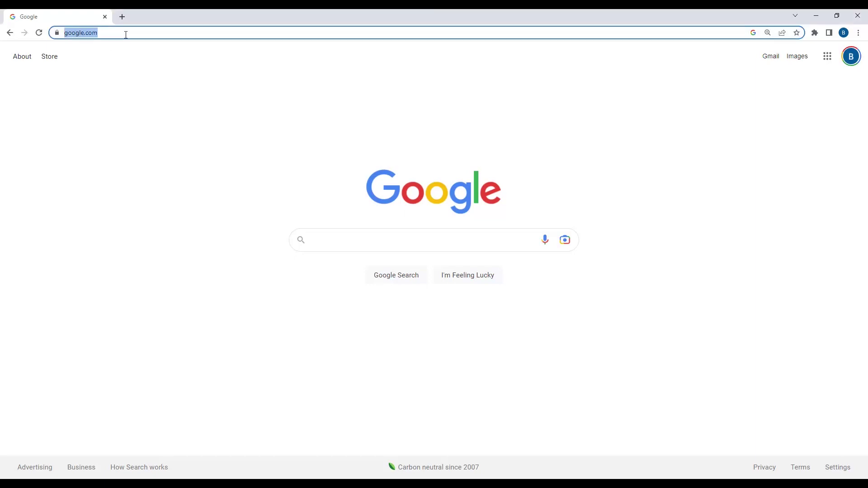
text(fema)
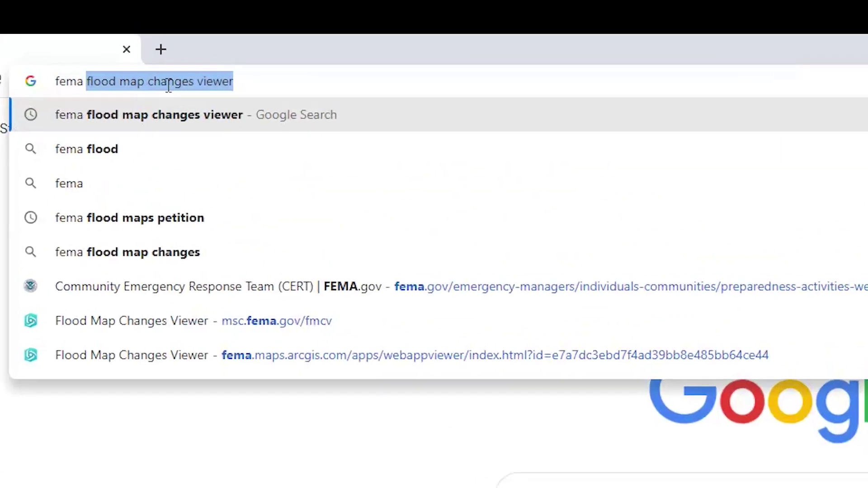
key(Right)
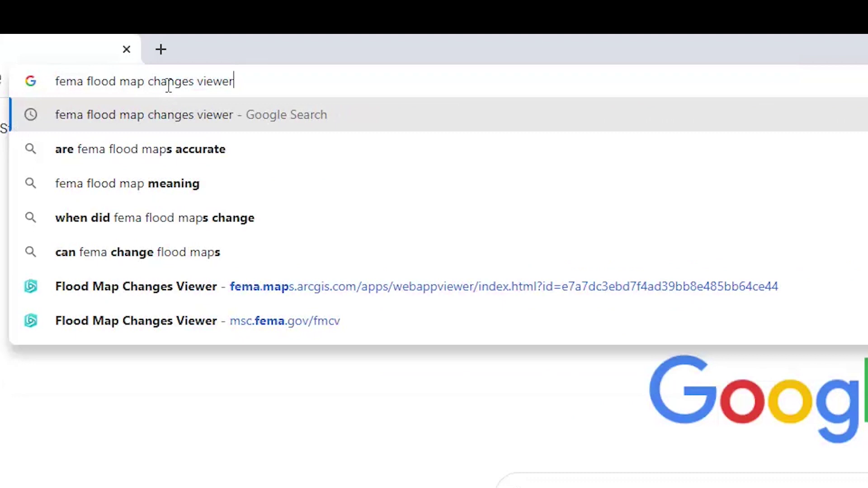
key(Return)
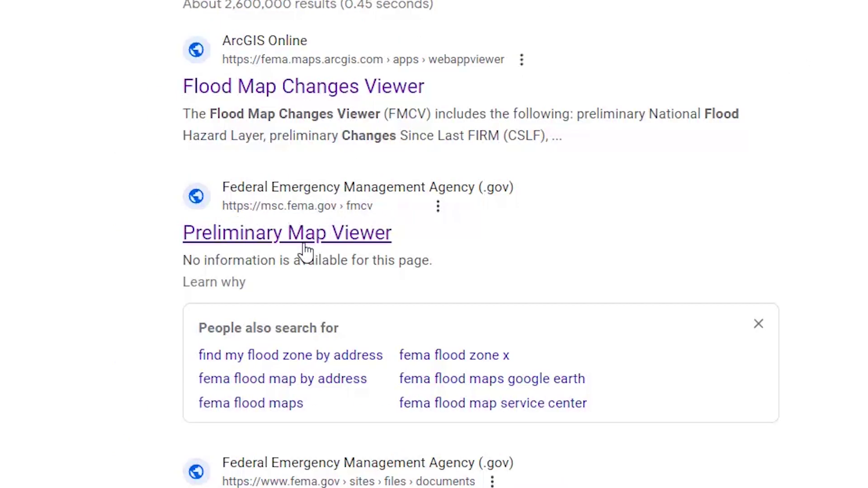
- Open the Preliminary Map Viewer result and dismiss the viewer's welcome splash screen
click(346, 244)
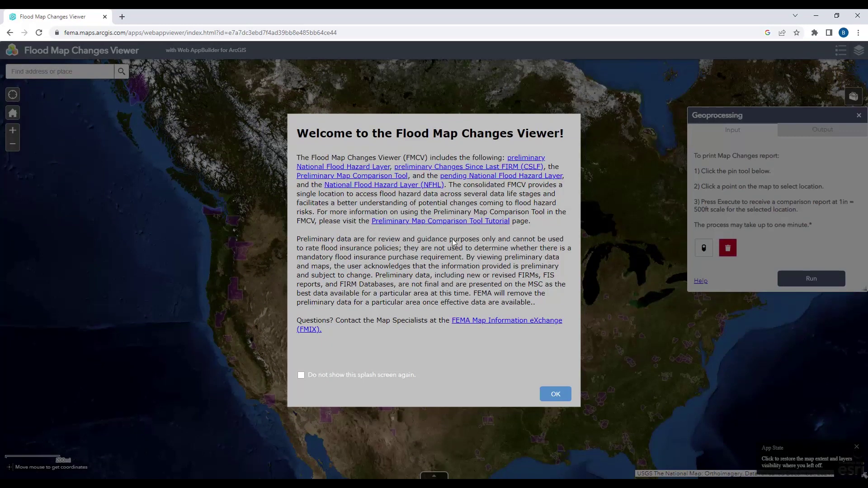
click(566, 398)
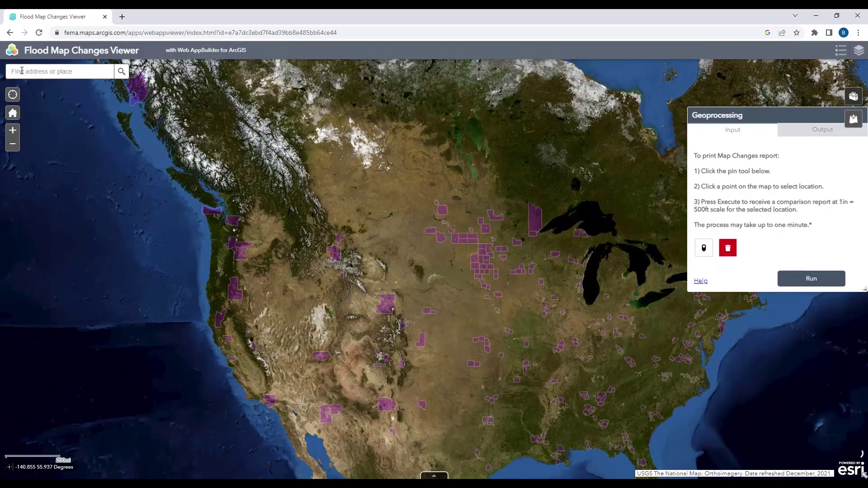
click(22, 71)
text(210 L)
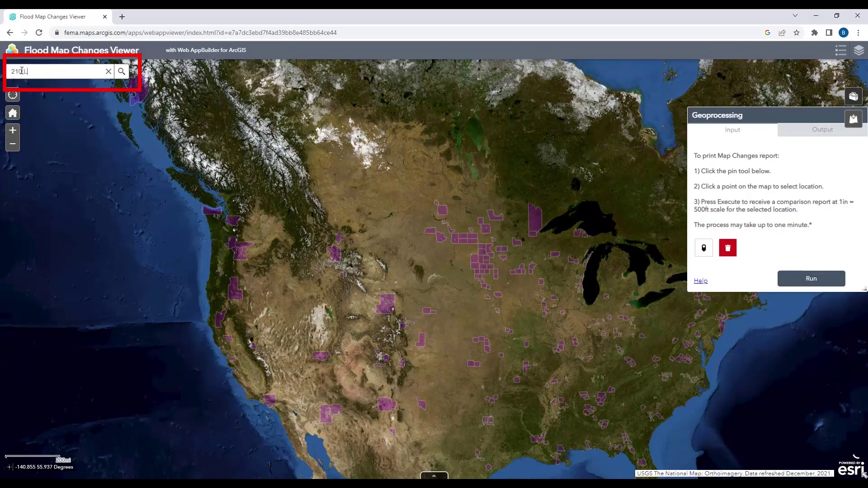
text(akeH)
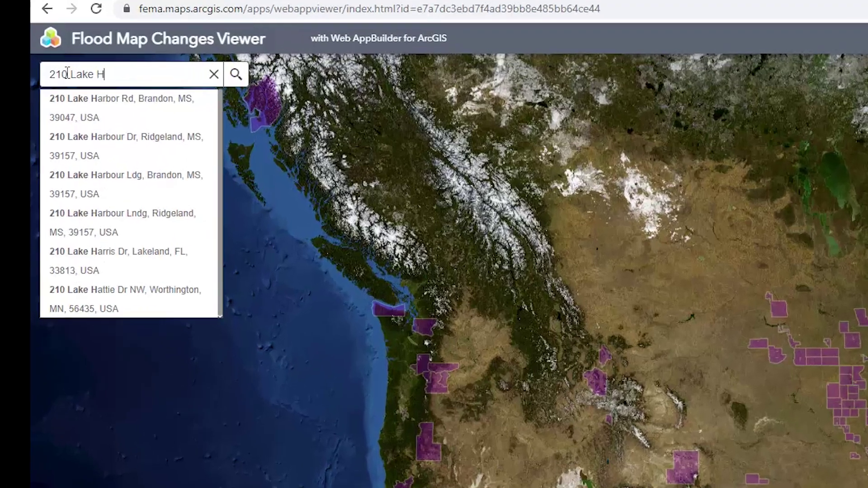
key(BackSpace)
text(Sh)
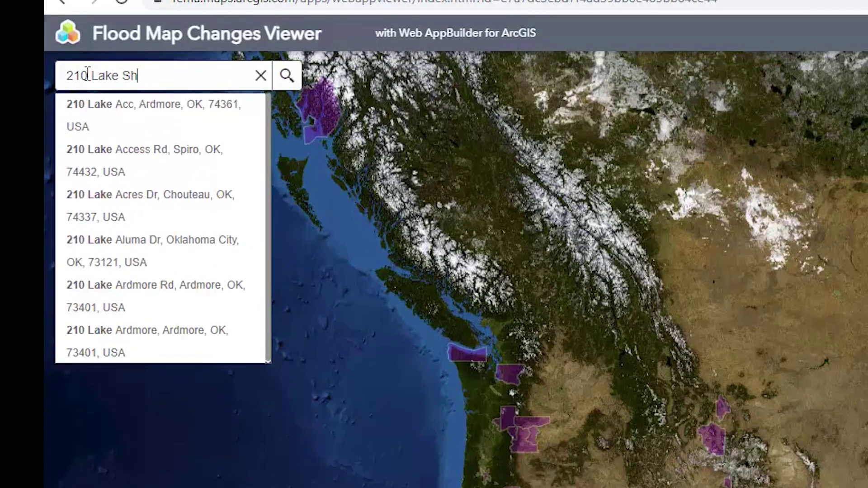
text(ore Dr )
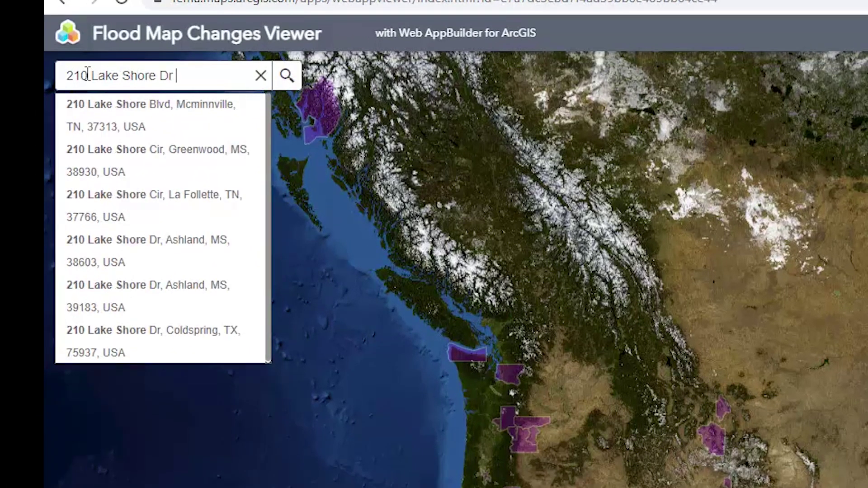
text(Hilt)
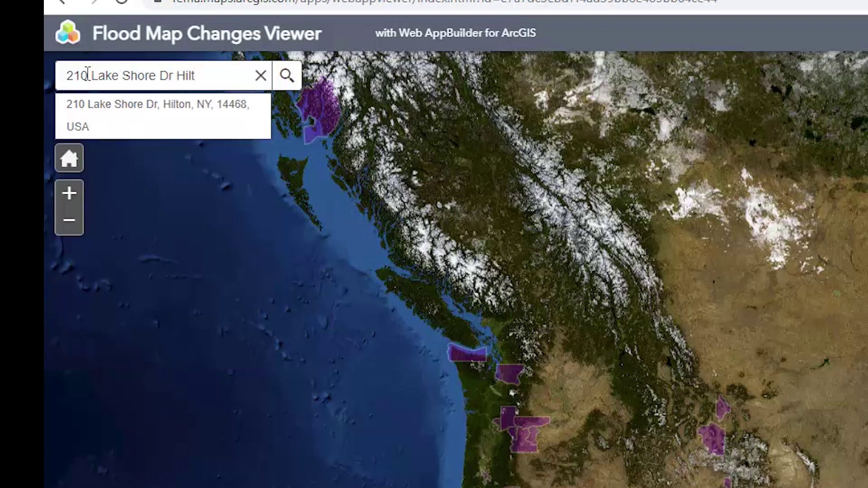
click(99, 112)
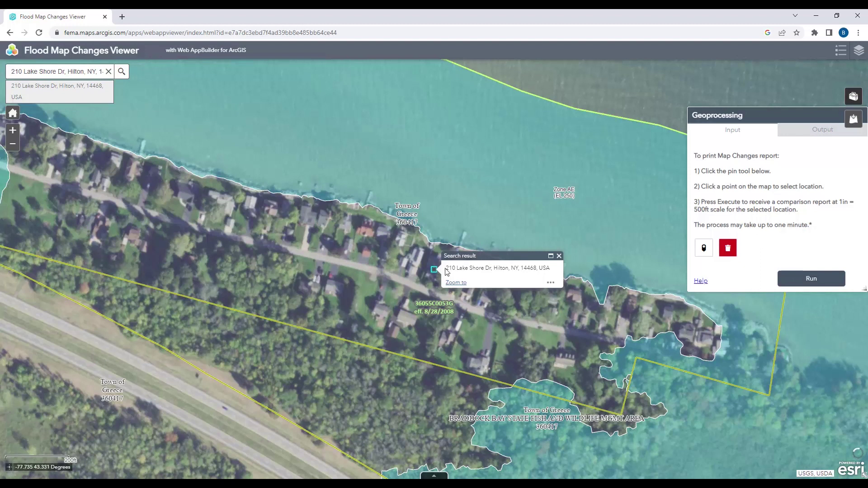
- Zoom in, pin the house as the report point and run the comparison report
click(559, 256)
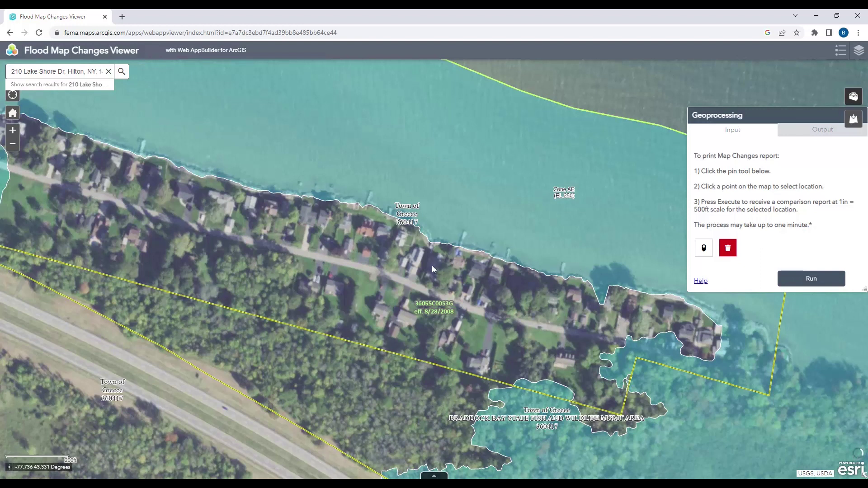
scroll(421, 261, up, 1)
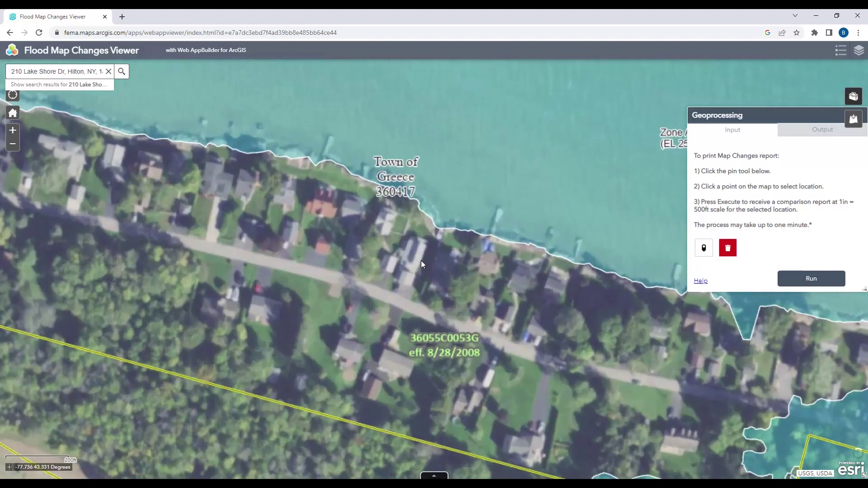
click(704, 249)
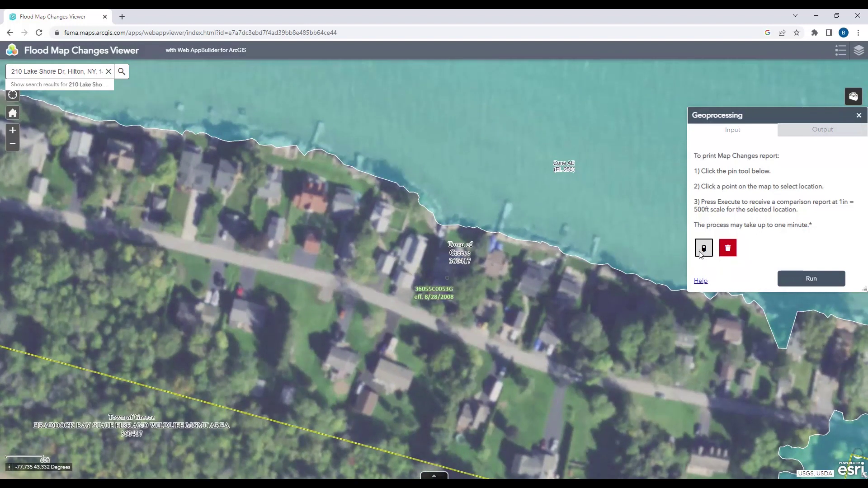
click(416, 254)
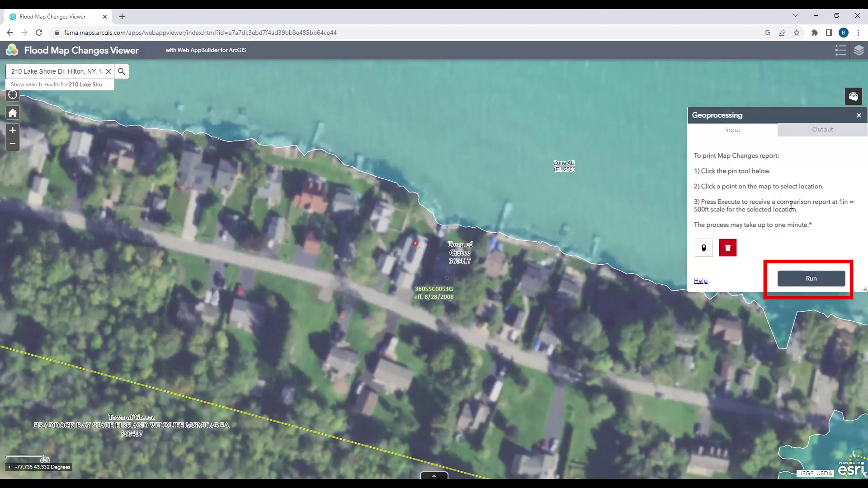
click(795, 281)
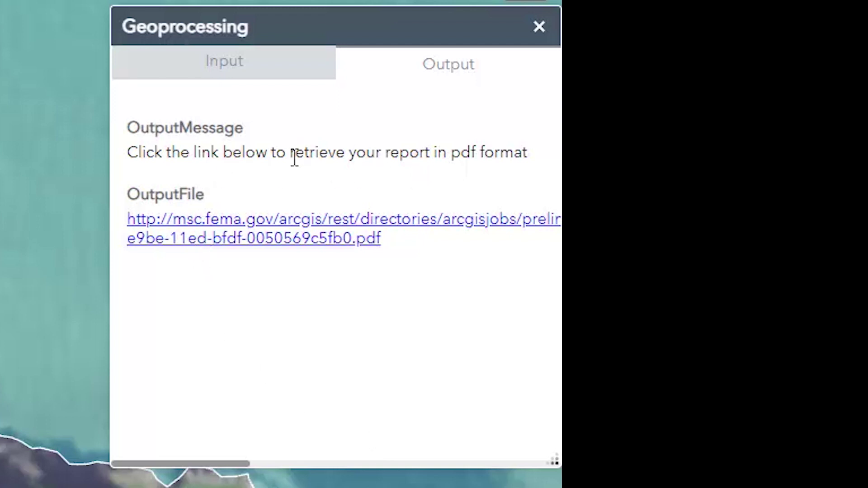
- Open the ComparisonReport PDF and review the preliminary Zone AO, 3.0 flood depth entries
click(205, 236)
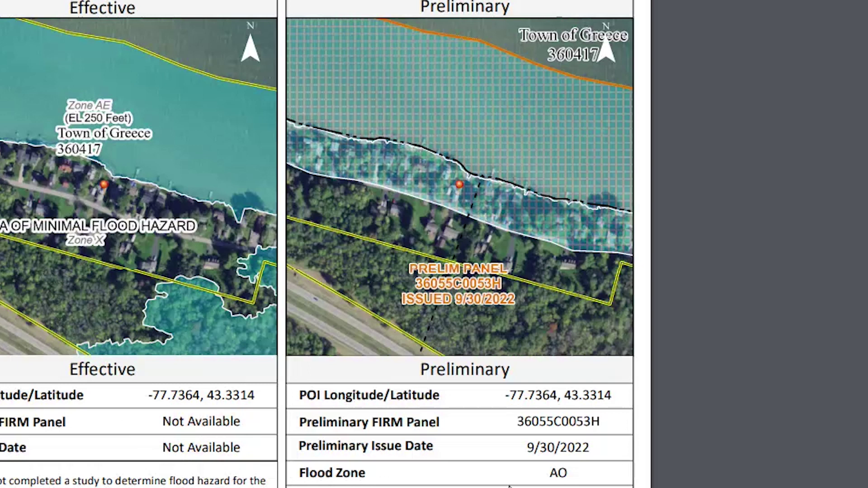
drag(580, 475, 503, 478)
click(367, 478)
scroll(372, 332, down, 1)
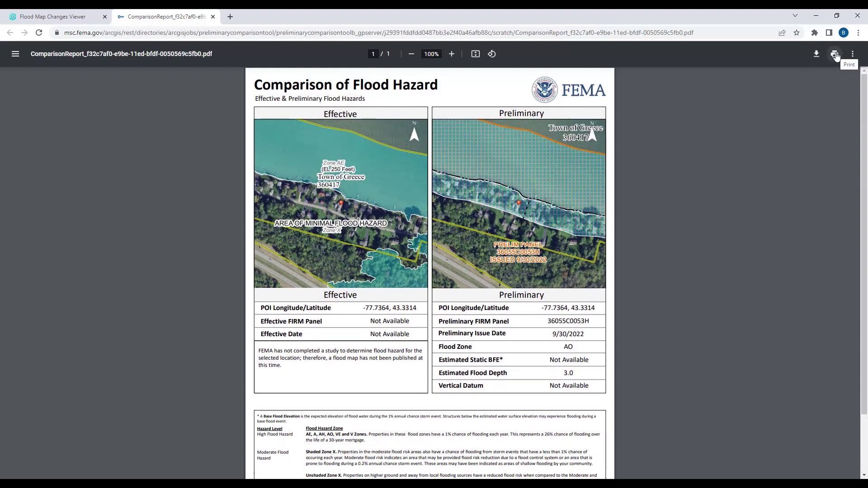
click(835, 55)
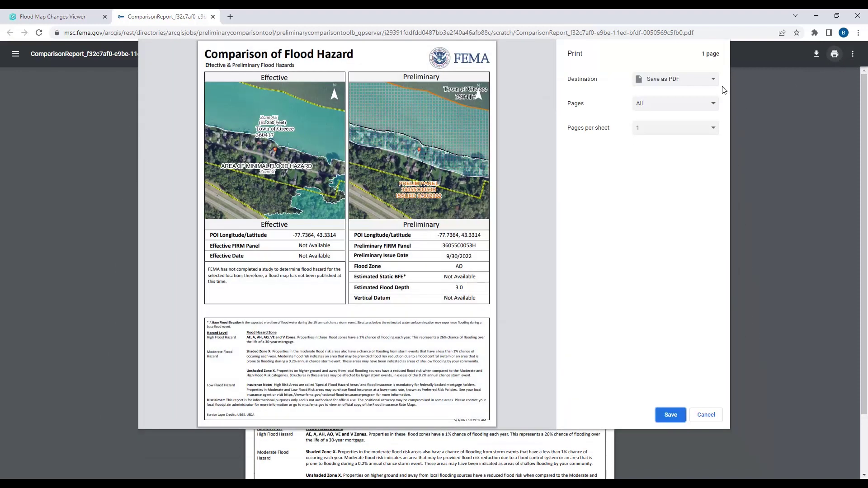
click(714, 84)
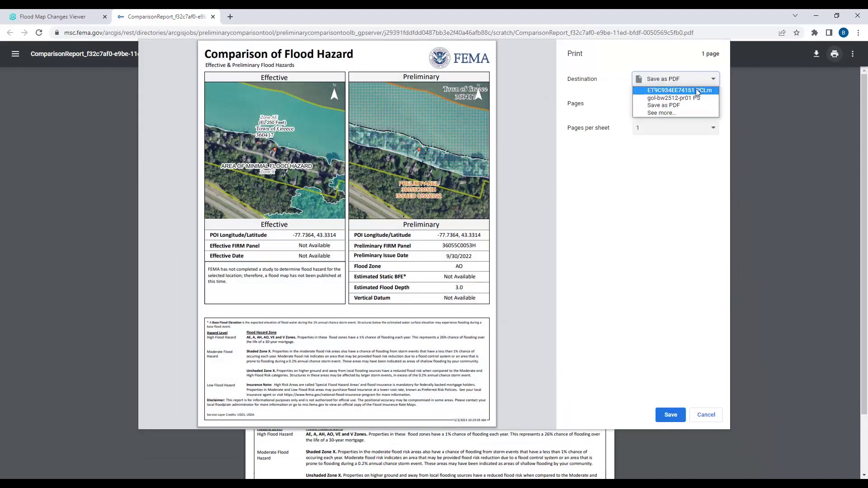
click(697, 91)
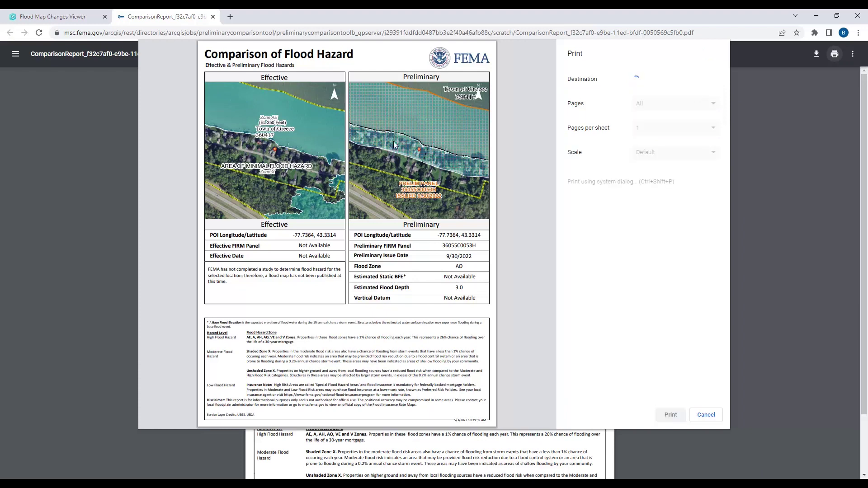
click(705, 415)
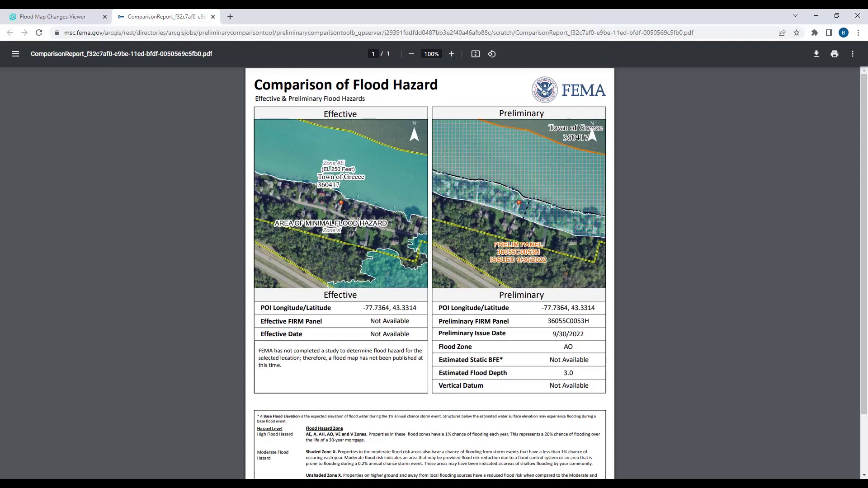
- Return to the viewer, clear the earlier report point and pan the map west
key(ctrl+shift+Tab)
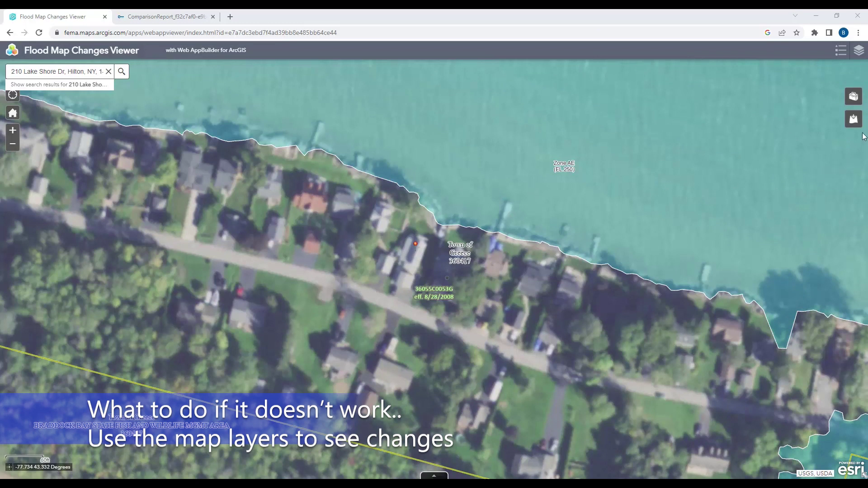
click(855, 97)
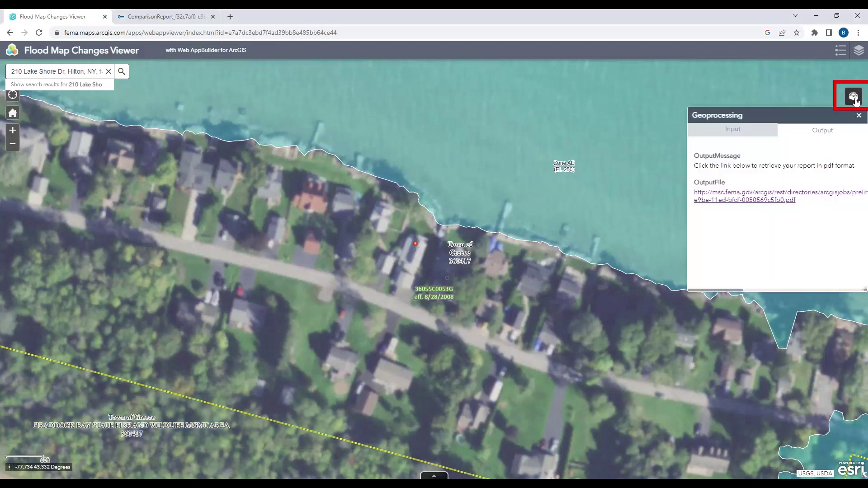
click(731, 131)
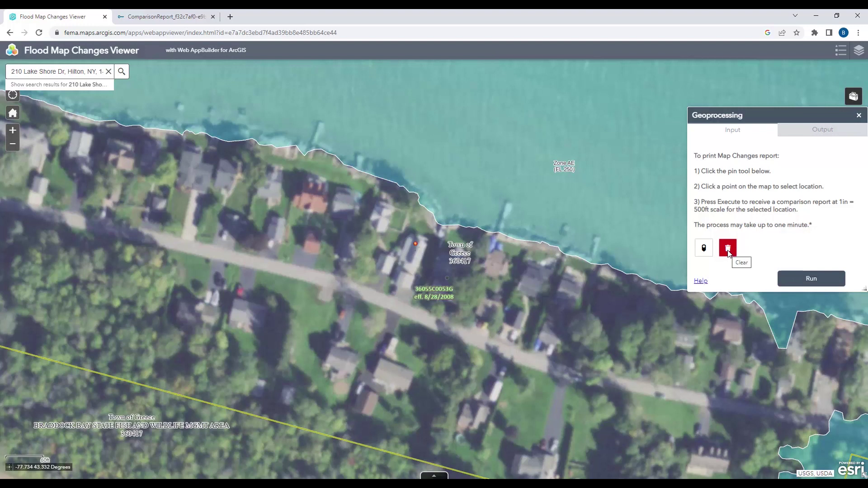
click(728, 248)
drag(70, 166, 413, 251)
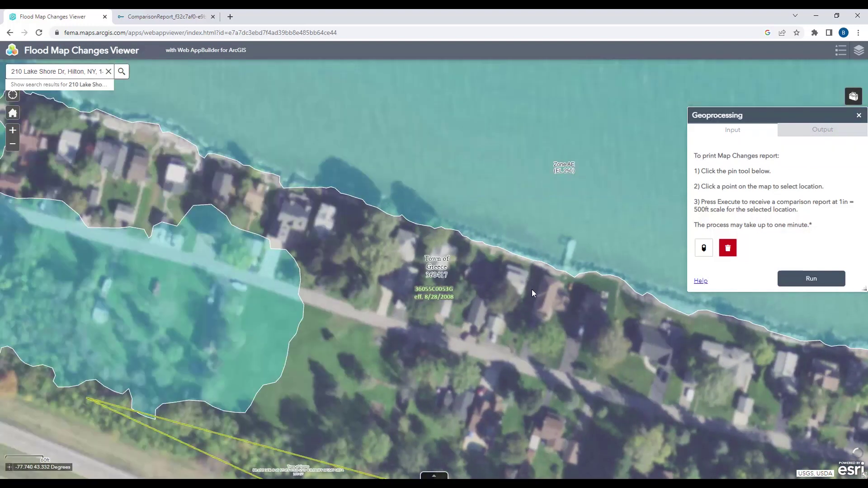
- Pin the lakeshore house, run the comparison report, and go back to the Input steps after it fails
click(704, 248)
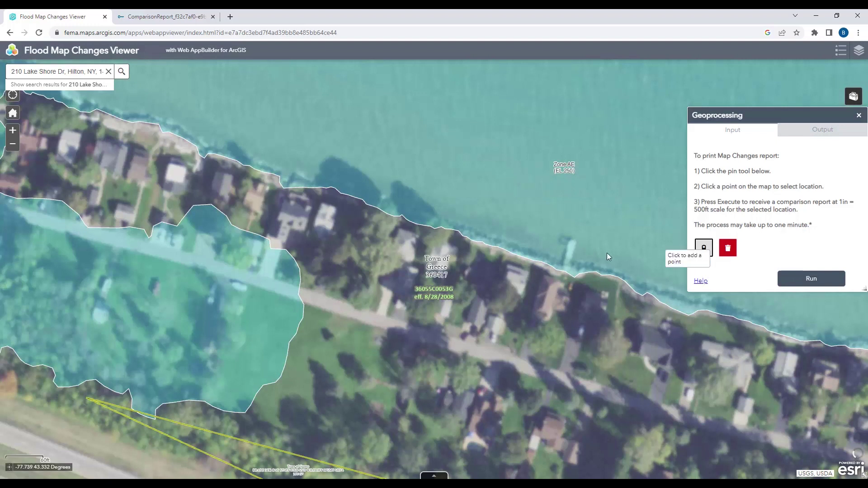
click(406, 248)
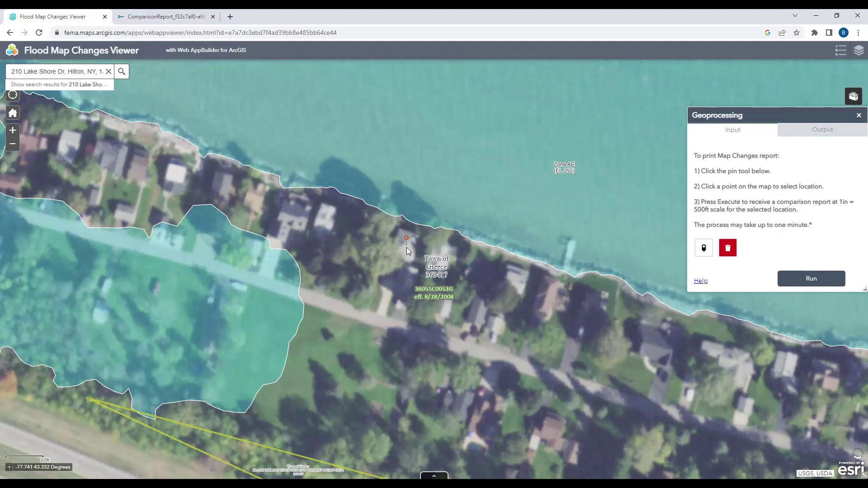
click(804, 282)
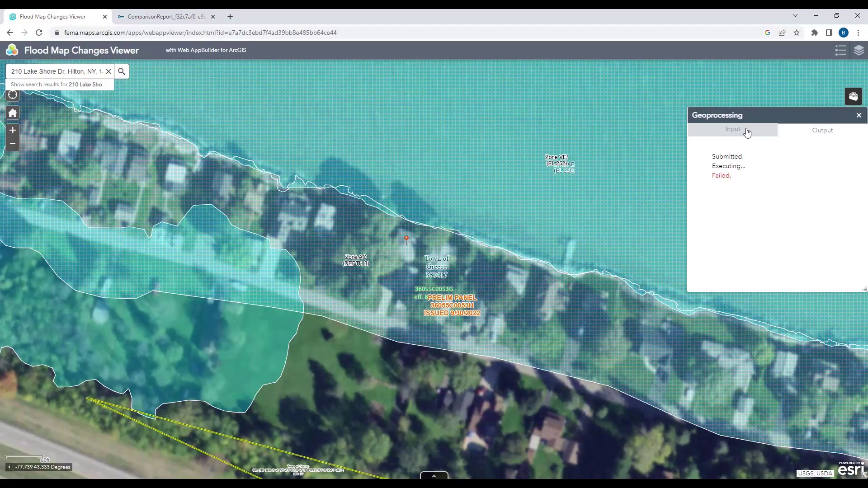
click(747, 132)
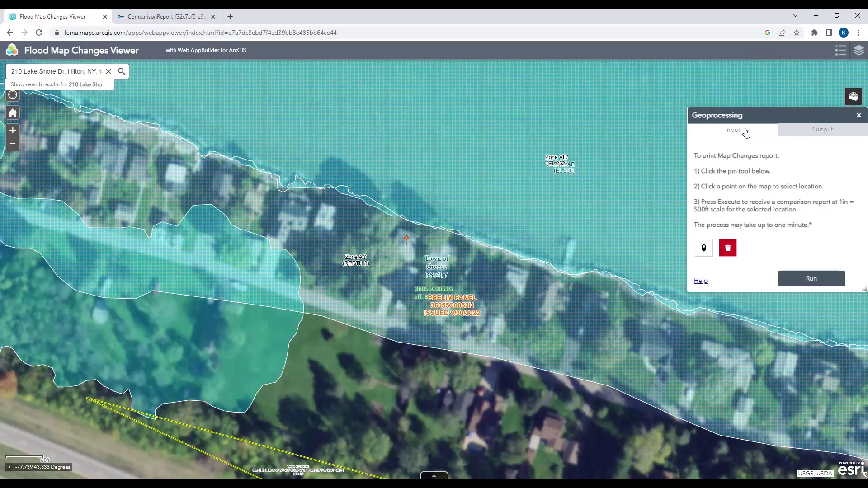
- Delete the location pin, close Geoprocessing, and pan east along the shoreline
click(731, 248)
click(860, 115)
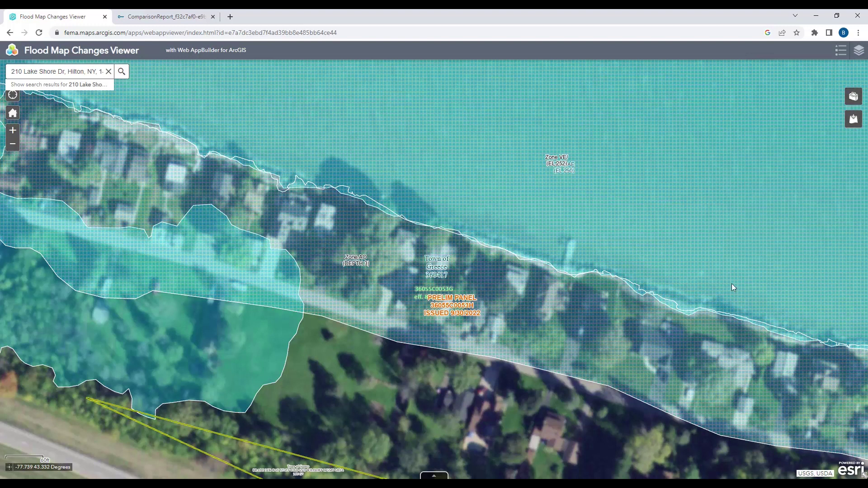
drag(736, 286, 463, 164)
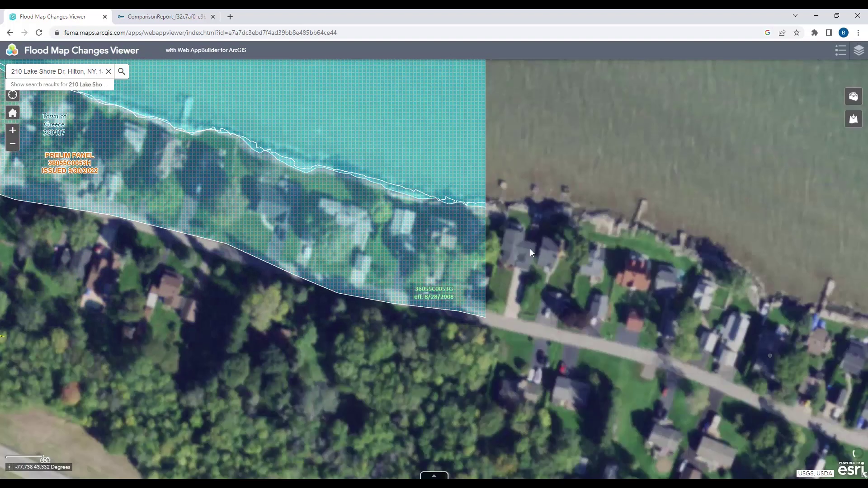
drag(530, 249, 429, 243)
drag(480, 253, 425, 247)
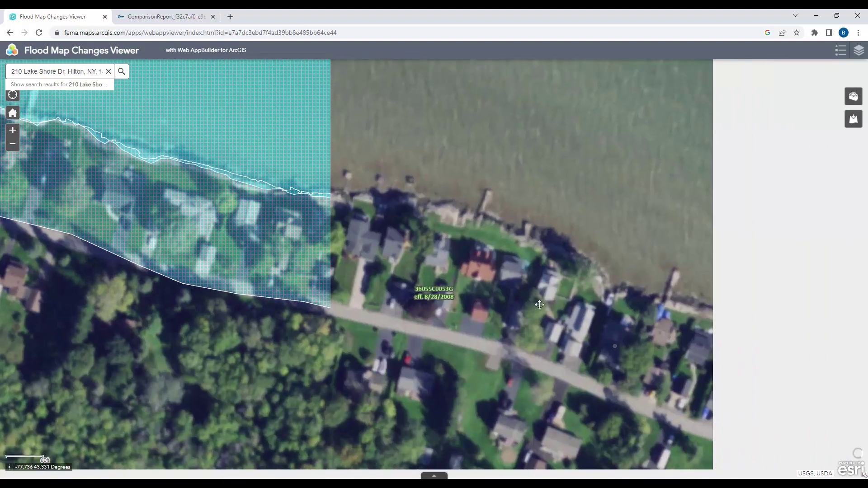
drag(599, 310, 493, 292)
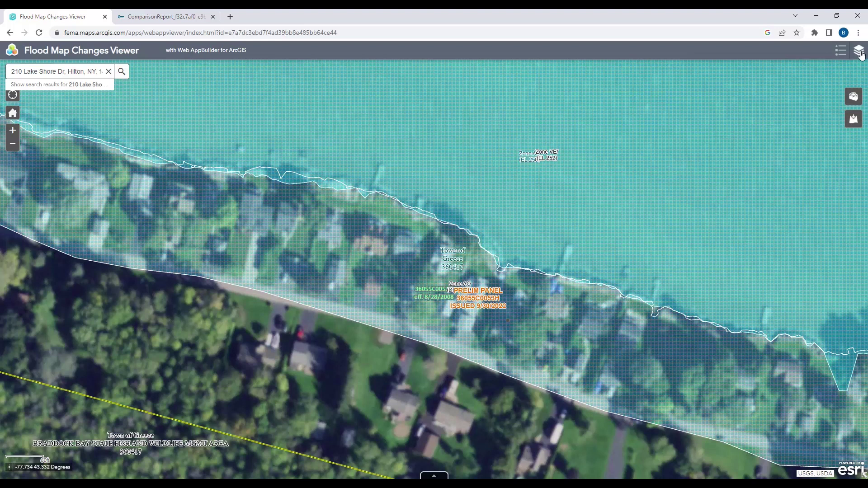
- Uncheck all six flood layers in the Layer List, leaving only aerial imagery
click(861, 54)
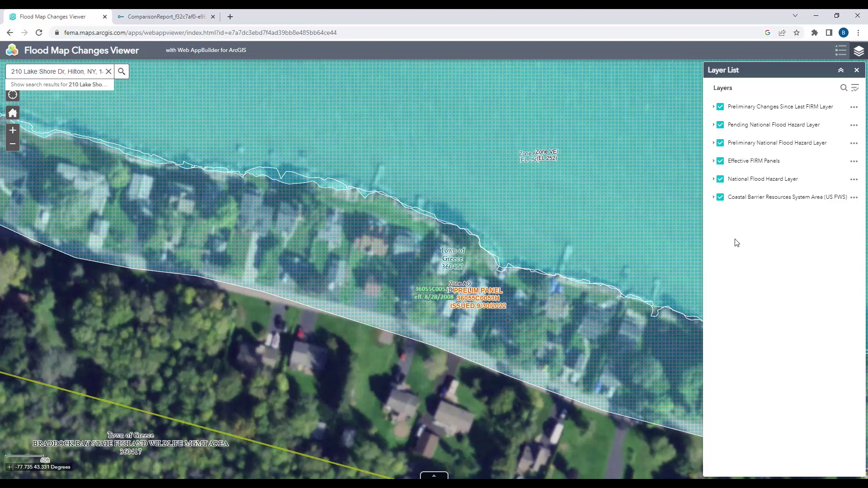
click(721, 198)
click(721, 180)
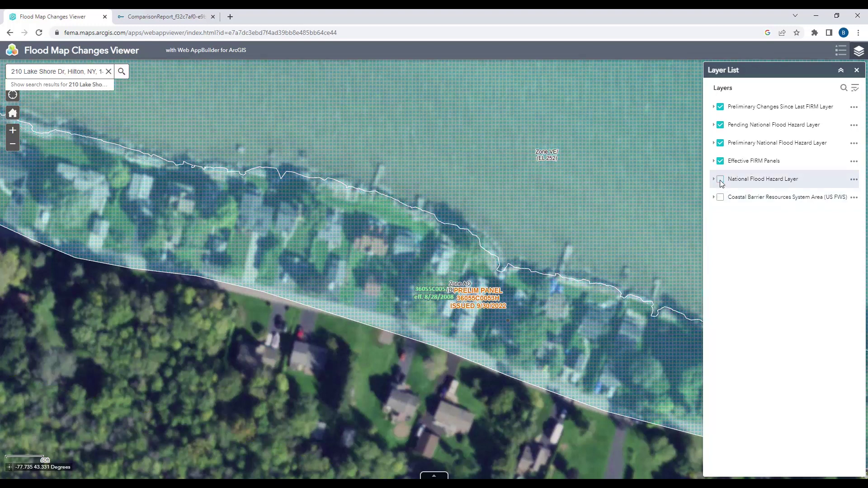
click(721, 161)
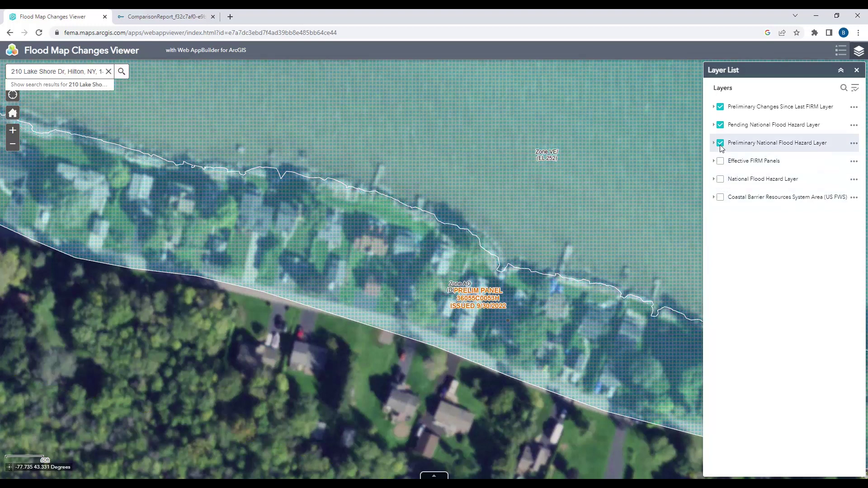
click(722, 146)
click(721, 145)
click(721, 126)
click(721, 144)
click(721, 144)
click(721, 108)
click(721, 144)
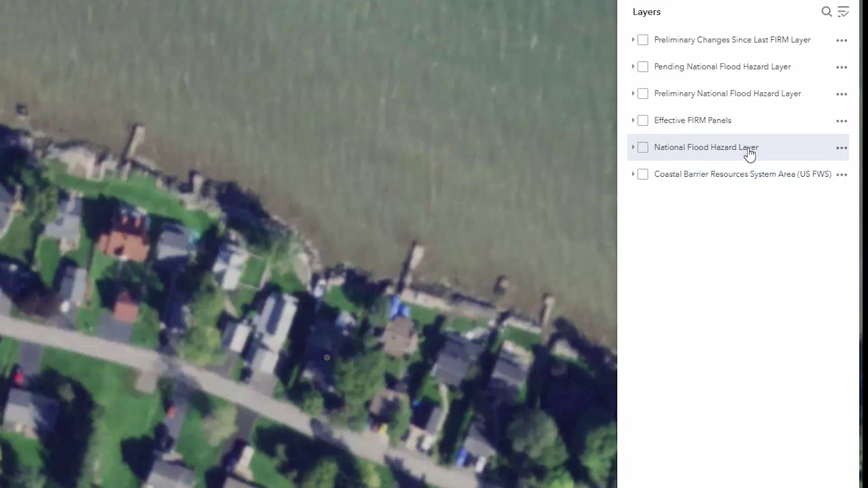
- Turn on National Flood Hazard, Effective FIRM Panels, then Preliminary National Flood Hazard layers
click(642, 148)
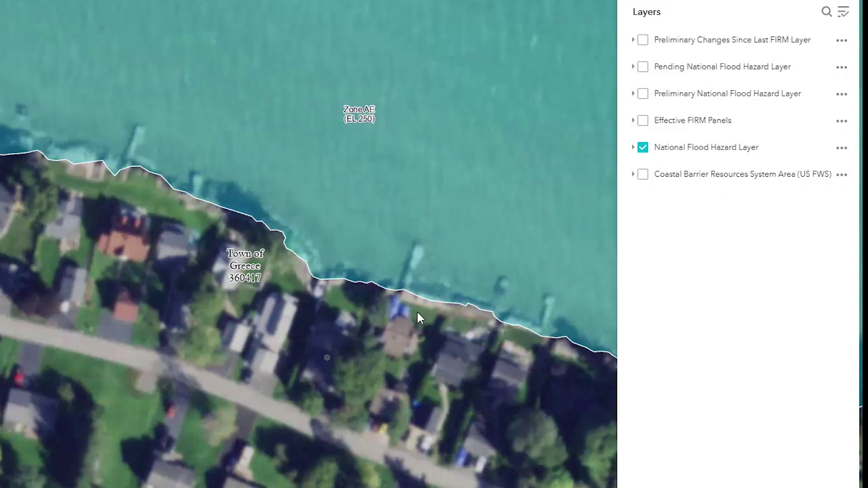
click(643, 121)
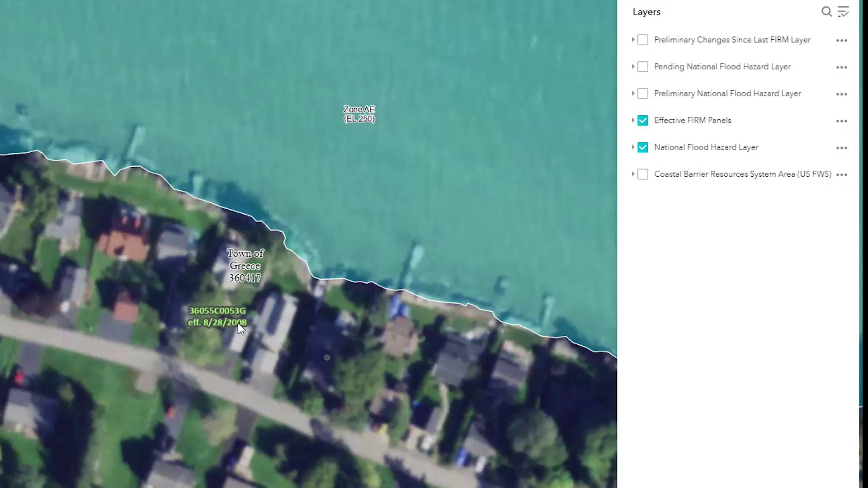
click(642, 93)
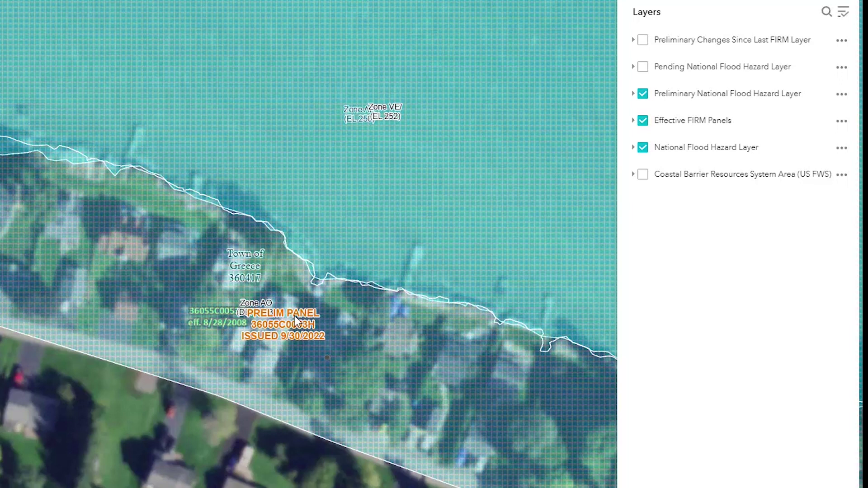
click(643, 148)
click(643, 121)
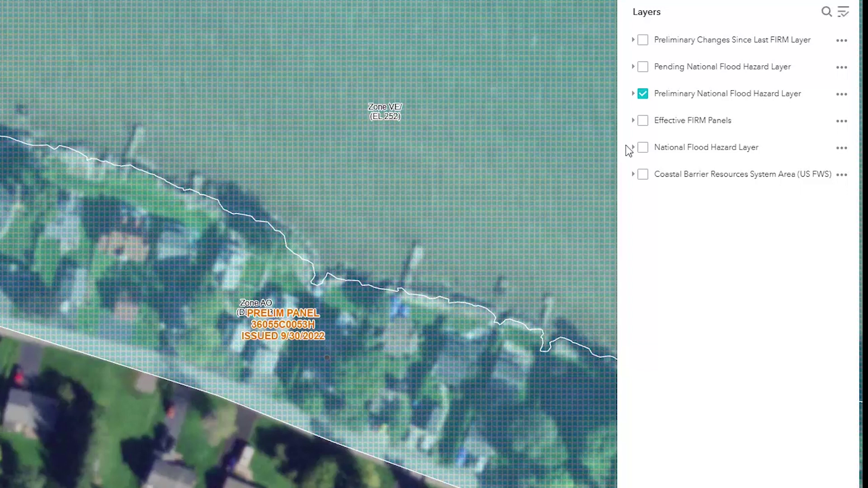
click(644, 67)
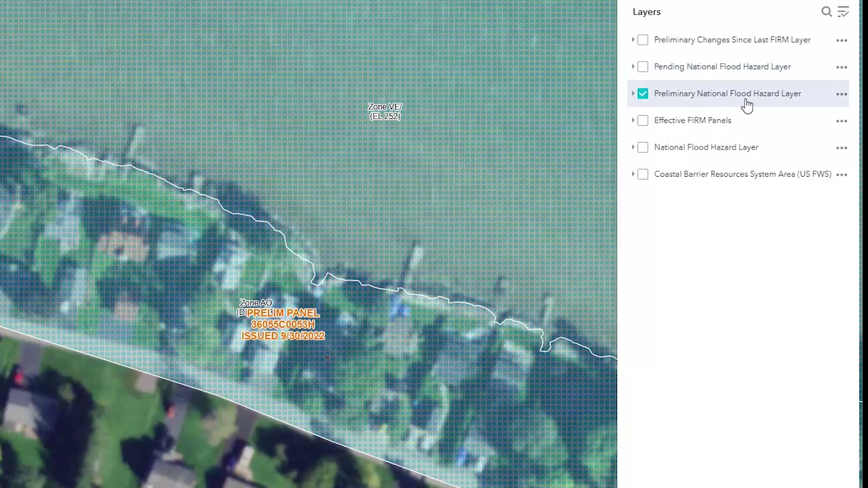
click(642, 147)
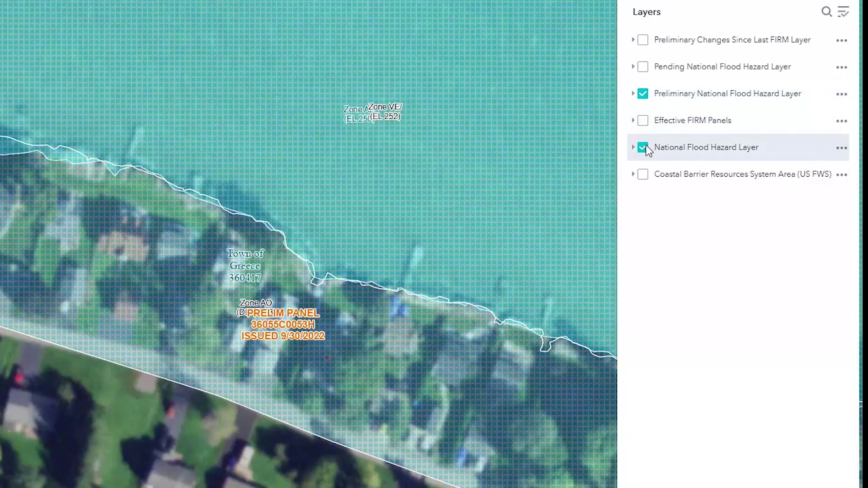
click(643, 93)
click(643, 120)
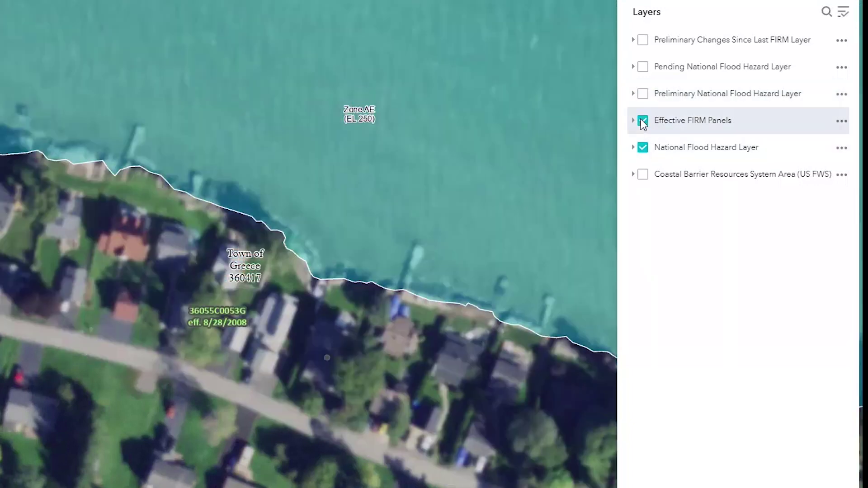
click(643, 94)
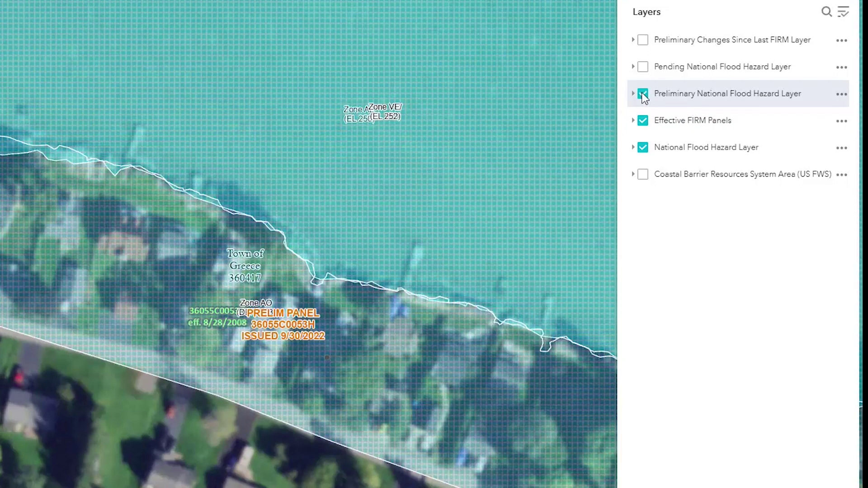
click(644, 94)
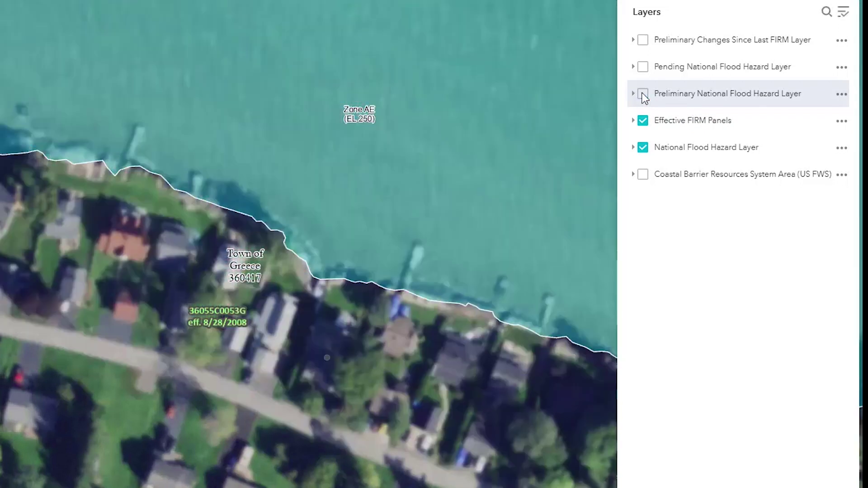
click(643, 95)
click(643, 95)
click(643, 94)
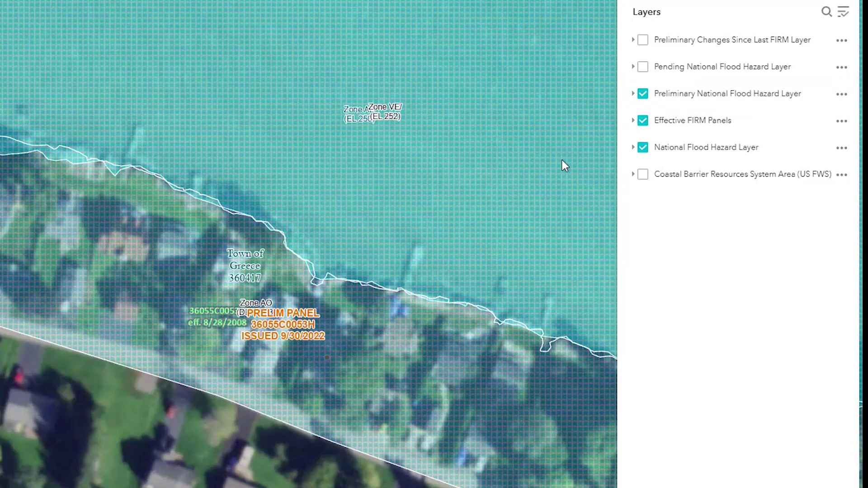
click(644, 94)
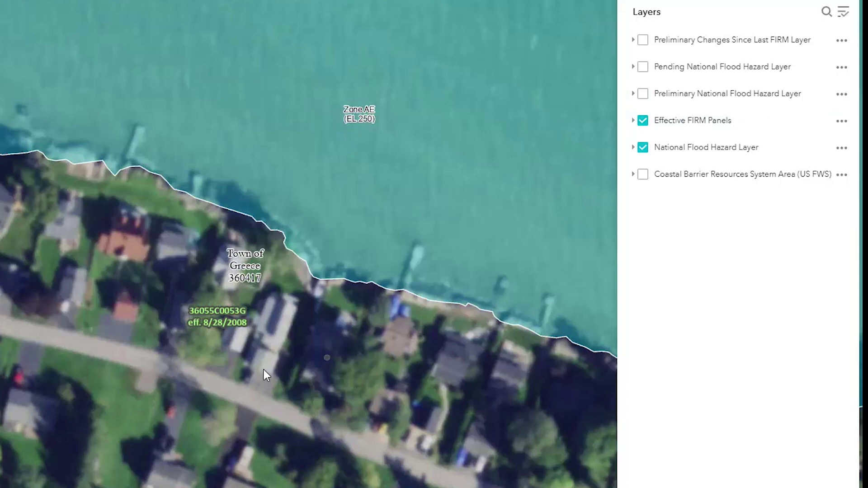
click(643, 94)
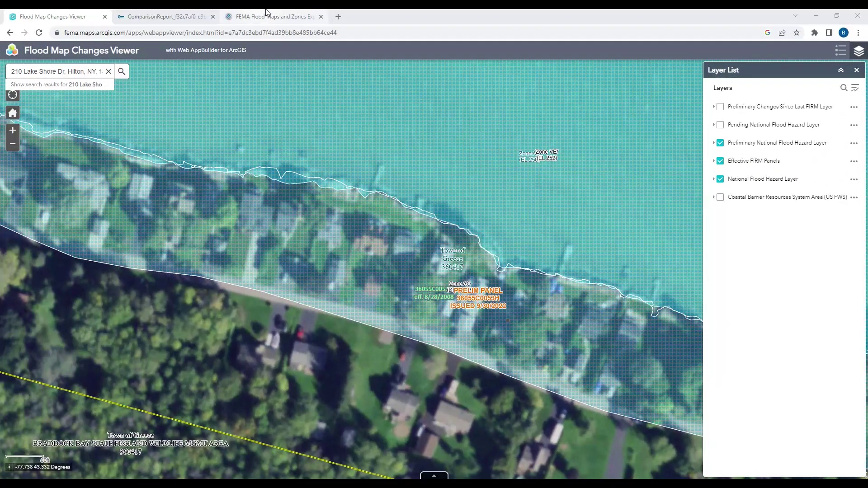
- Bring up the FEMA Flood Maps and Zones Explained article, highlight its title, and skim the page
click(267, 13)
drag(339, 121, 434, 143)
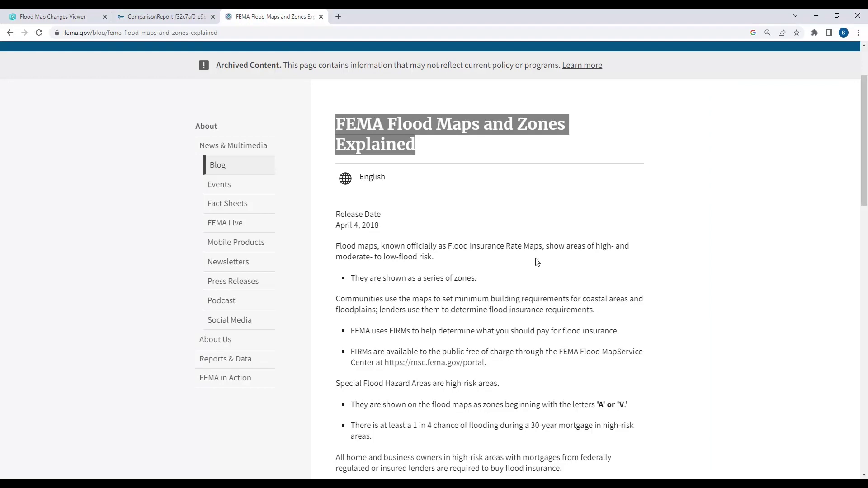
scroll(537, 262, down, 5)
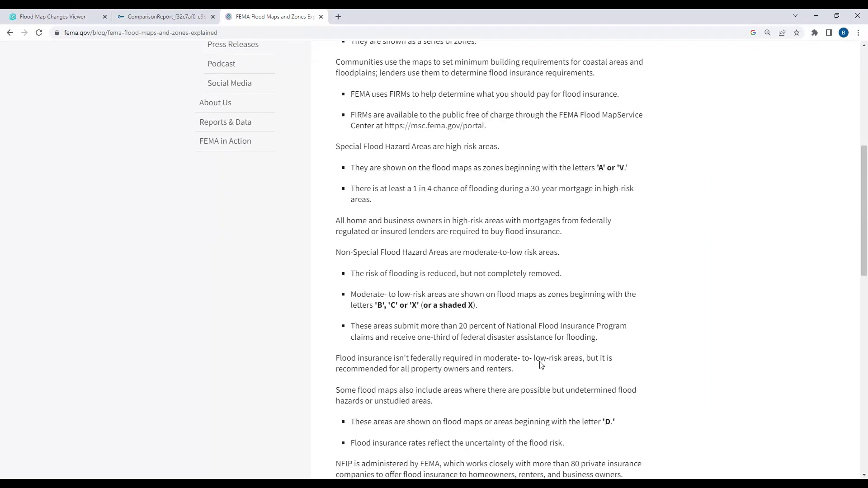
scroll(541, 365, up, 9)
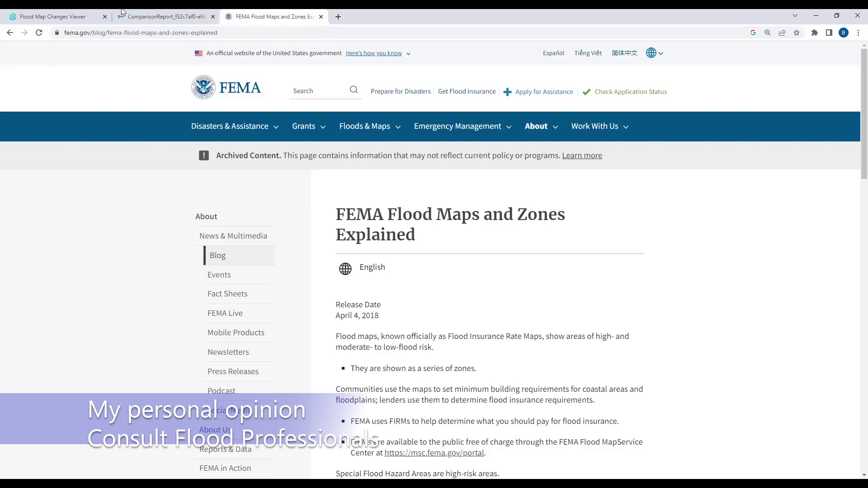
- Go back to the Flood Map Changes Viewer showing preliminary Zone VE (EL 252) and Zone AO
click(59, 17)
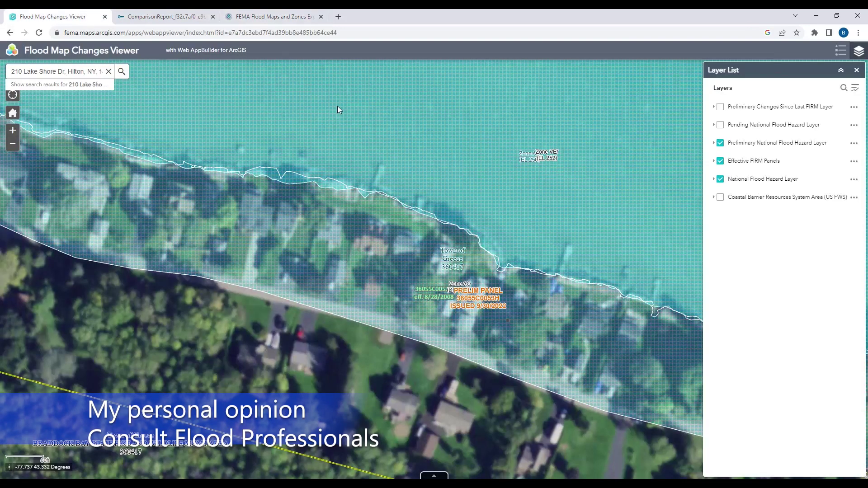